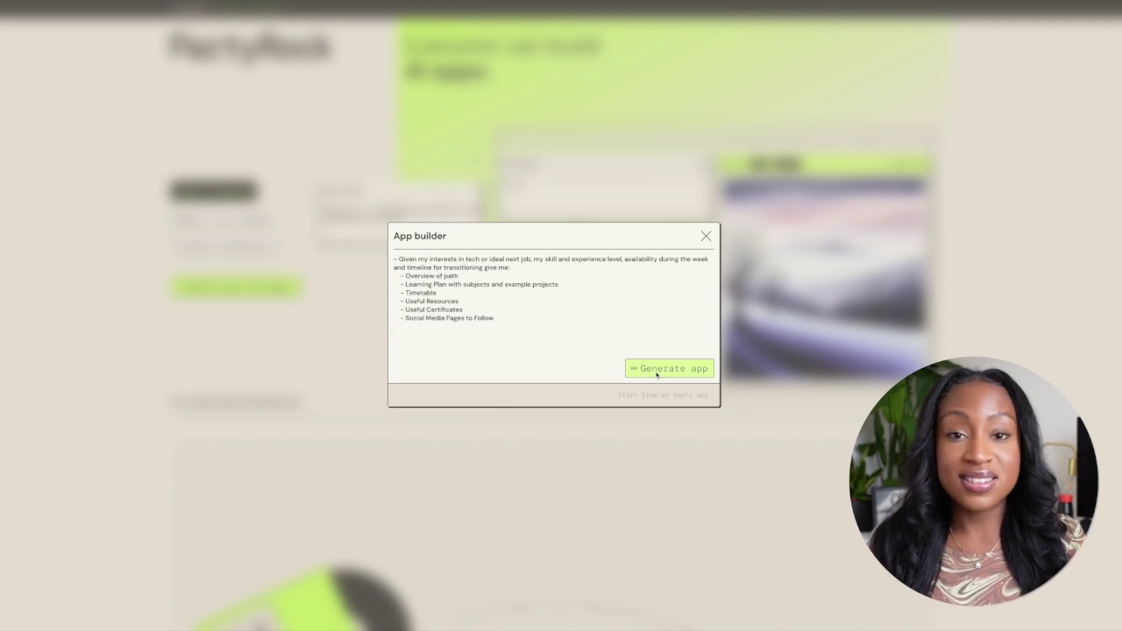
- Generate the career-planning app from the written career-transition prompt
{"action": "left_click", "coordinate": [656, 368]}
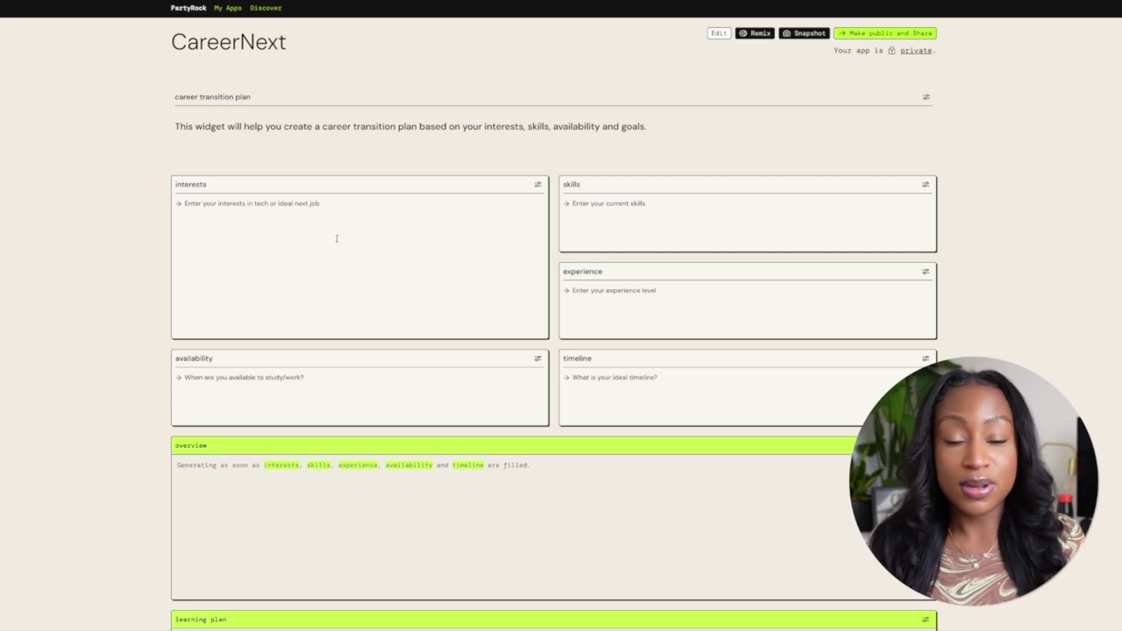
- Enter interests: becoming a DevOps engineer with a special interest in cloud computing
{"action": "scroll", "coordinate": [336, 238], "scroll_direction": "down", "scroll_amount": 3}
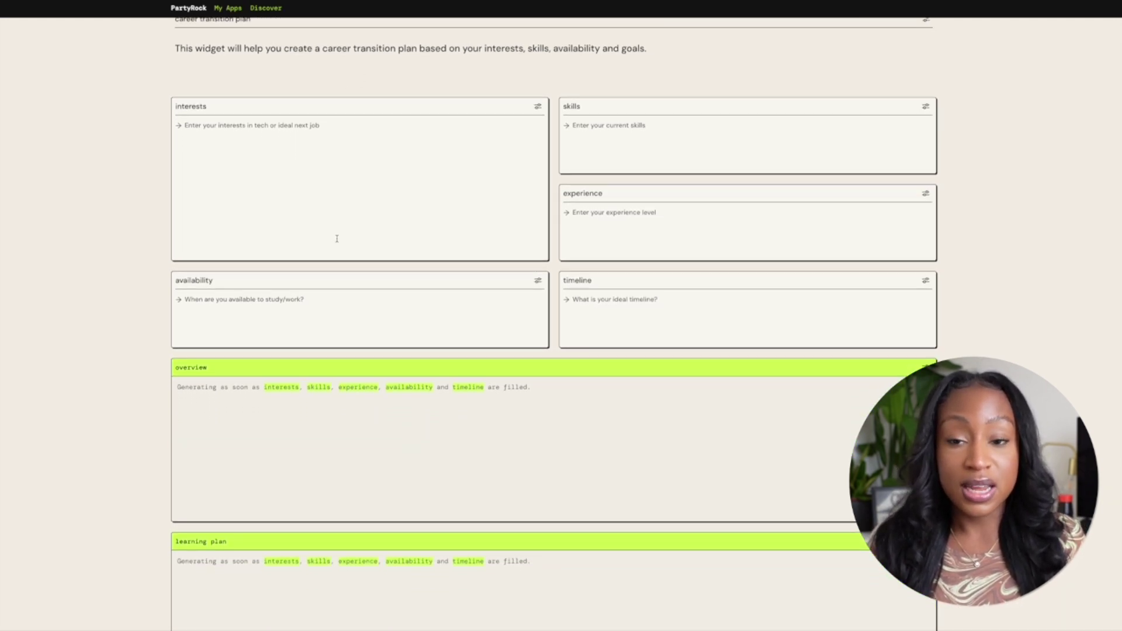
{"action": "scroll", "coordinate": [336, 238], "scroll_direction": "down", "scroll_amount": 2}
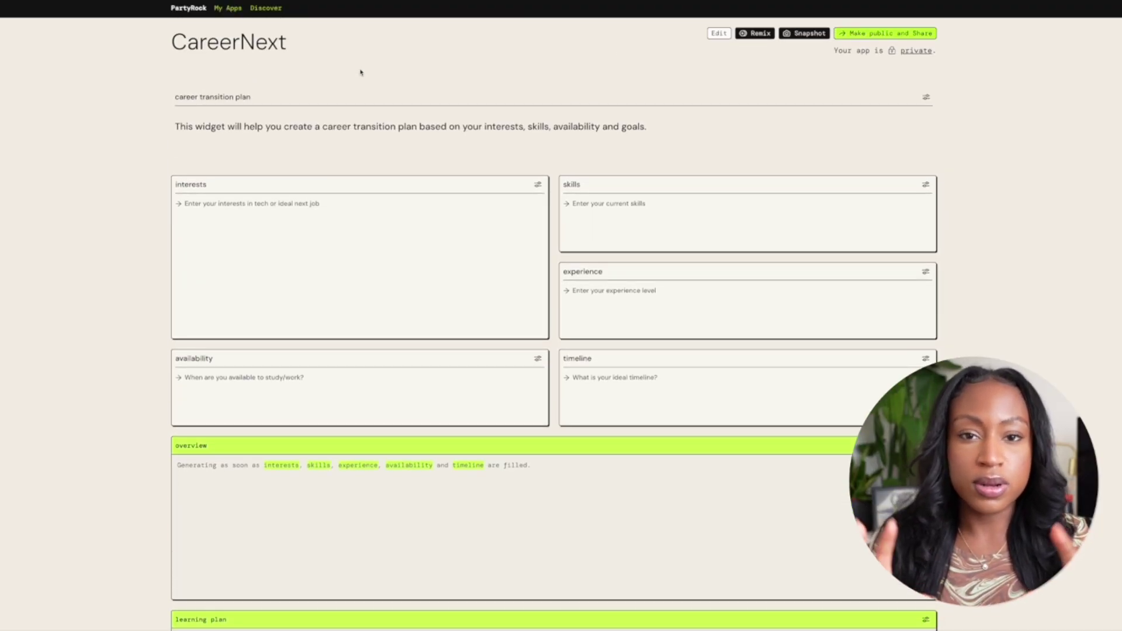
{"action": "scroll", "coordinate": [360, 72], "scroll_direction": "down", "scroll_amount": 5}
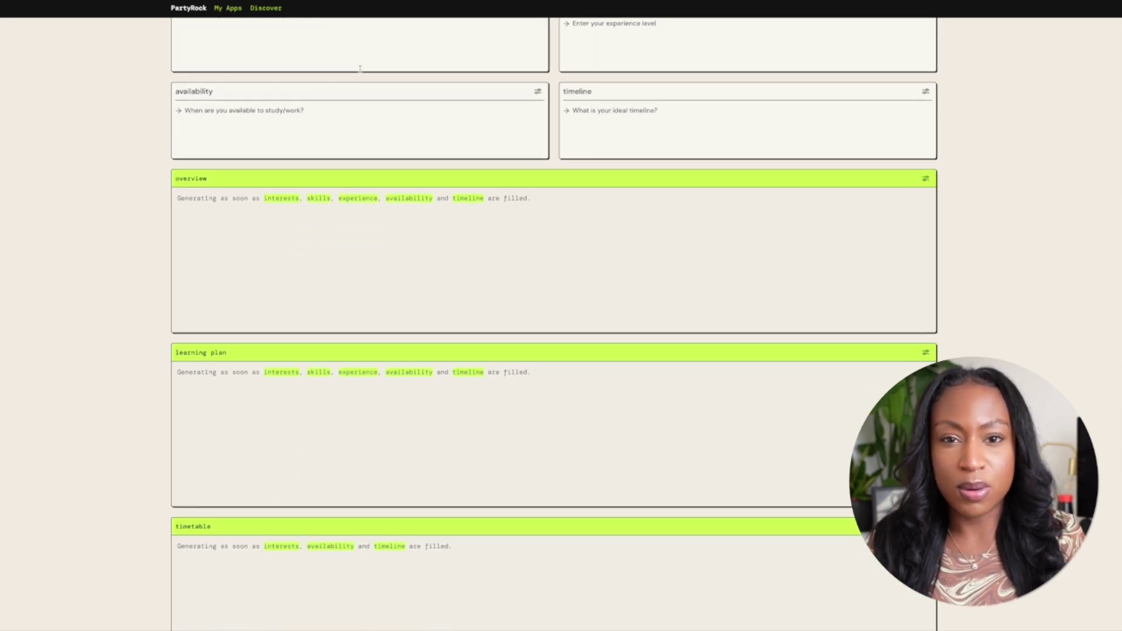
{"action": "left_click", "coordinate": [360, 68]}
{"action": "type", "text": "I want to become a devops eng"}
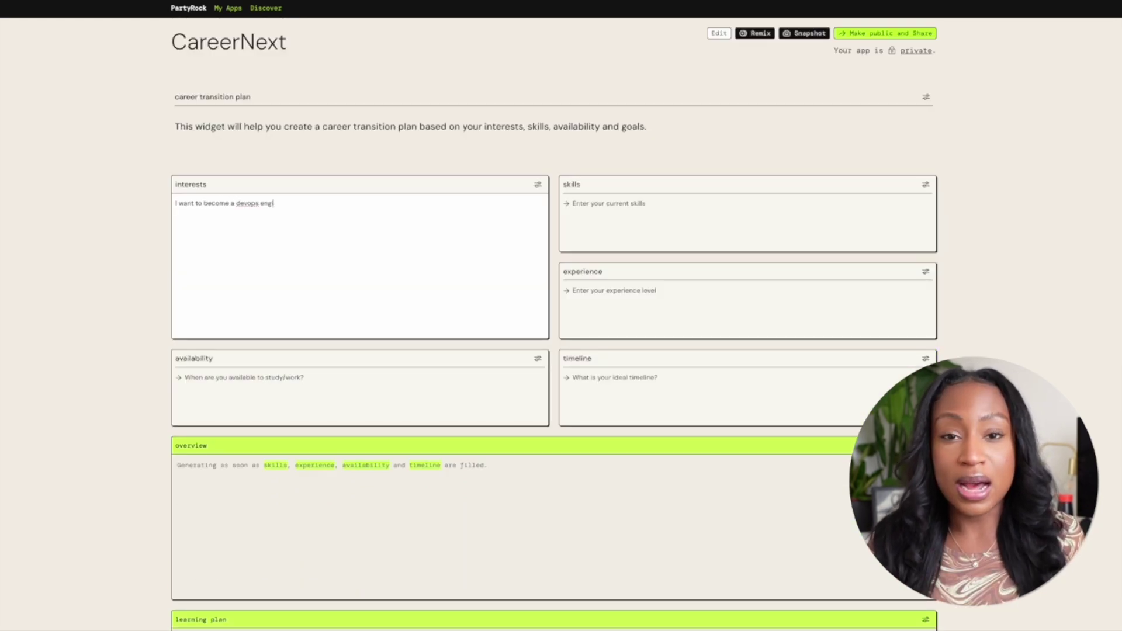
{"action": "type", "text": "ineer. I have a special interest in "}
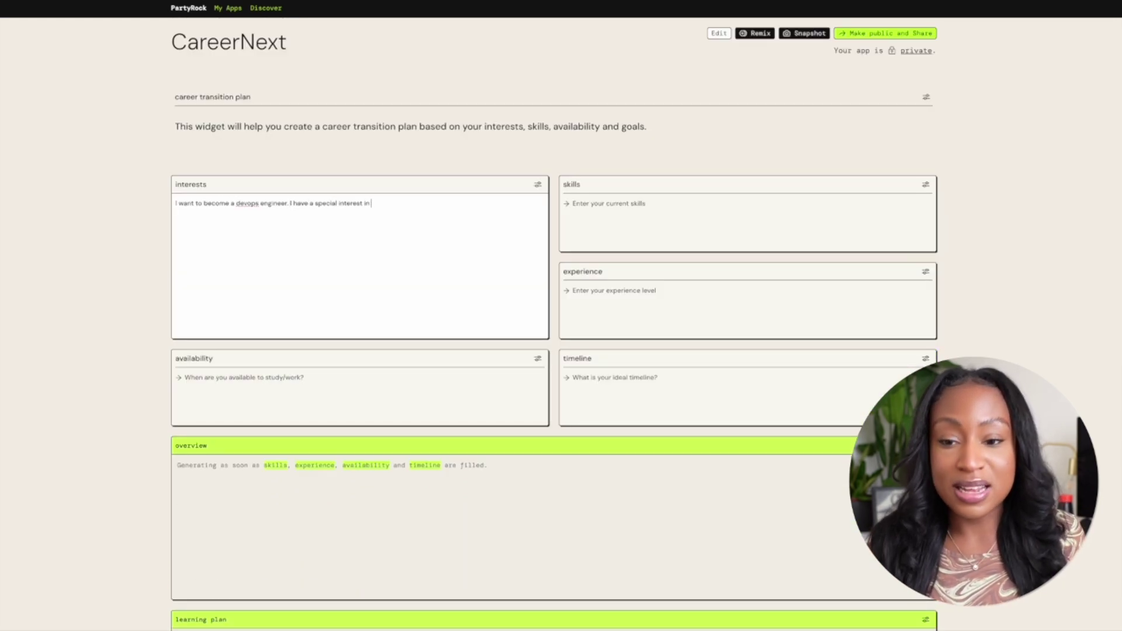
{"action": "type", "text": "cloud computing, automation and I want t"}
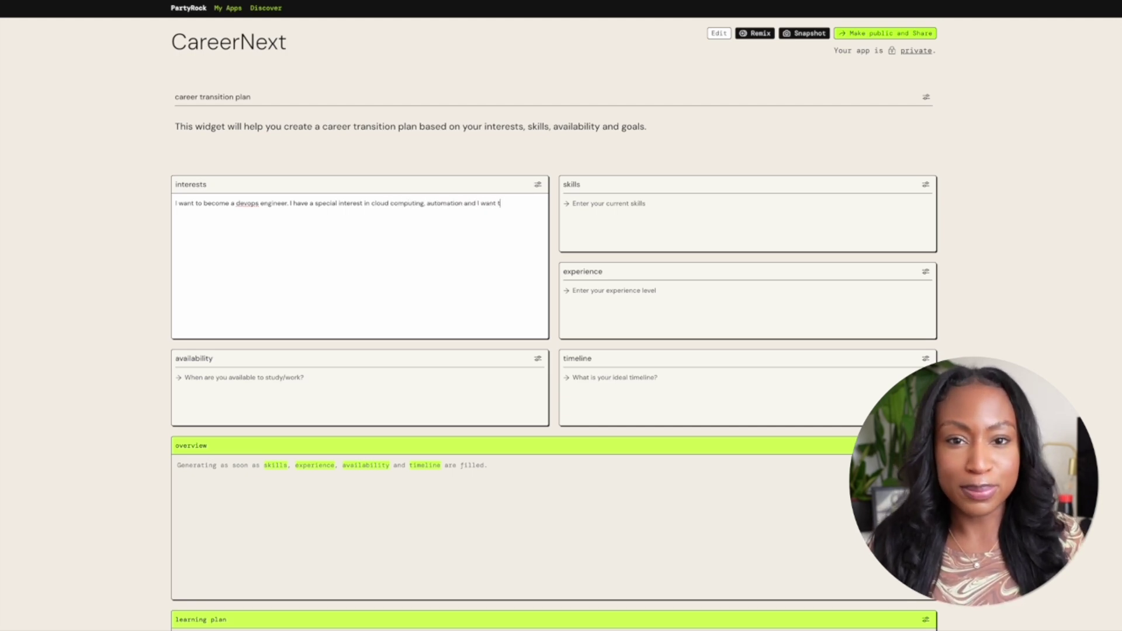
{"action": "type", "text": "o become profici"}
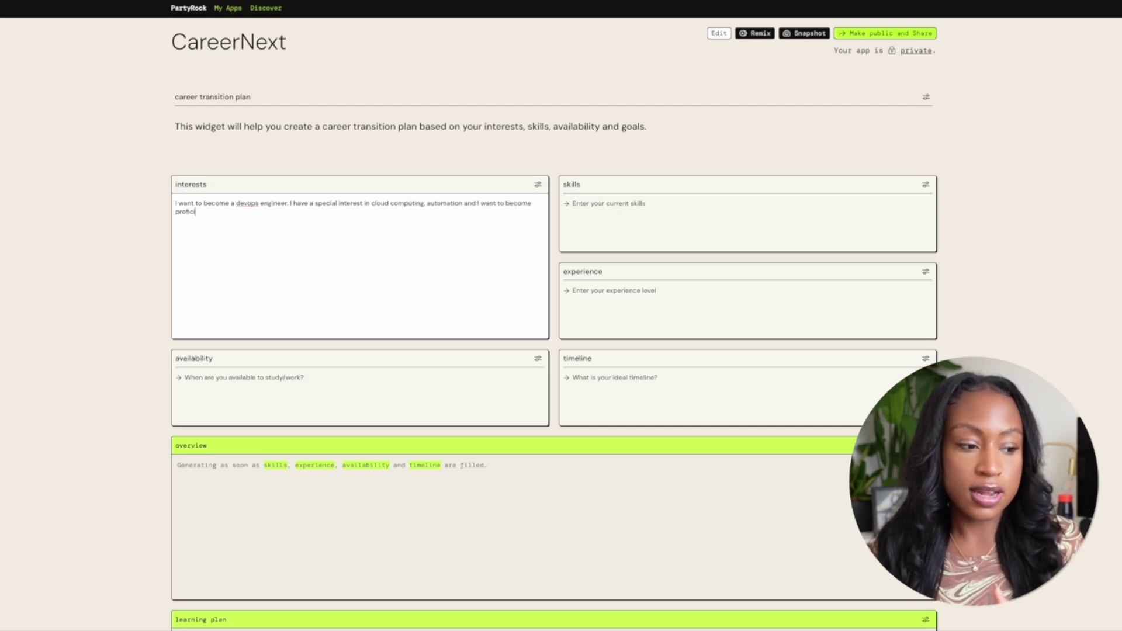
{"action": "type", "text": "ent in Python."}
- Enter beginner skill level and a timeline for applying to junior DevOps roles
{"action": "left_click", "coordinate": [643, 204]}
{"action": "type", "text": "Im a begin"}
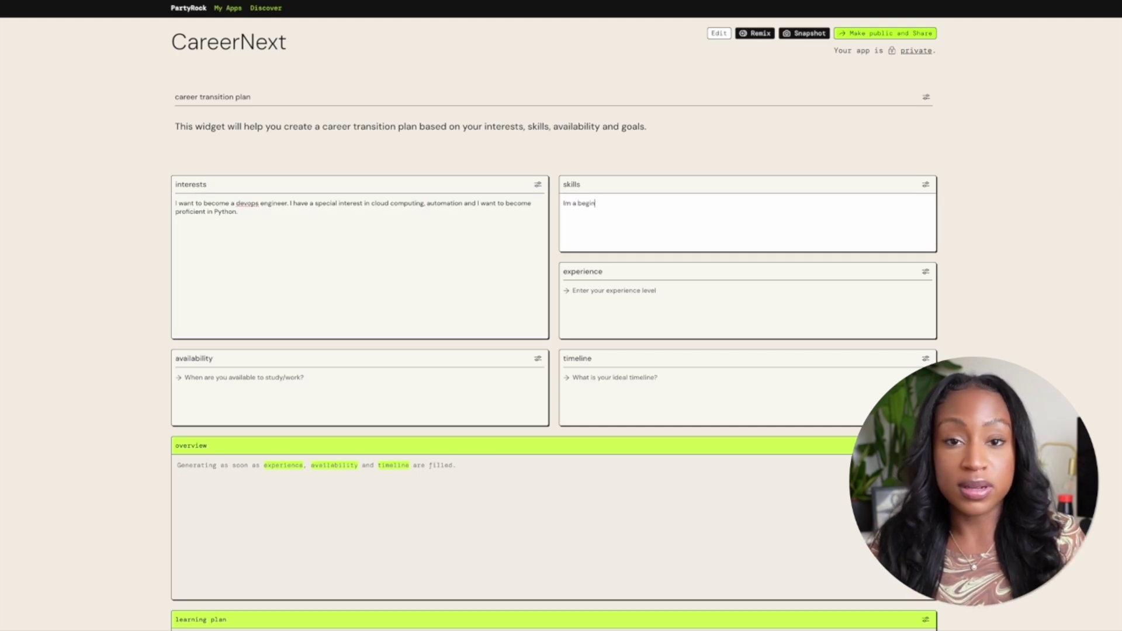
{"action": "type", "text": "ner"}
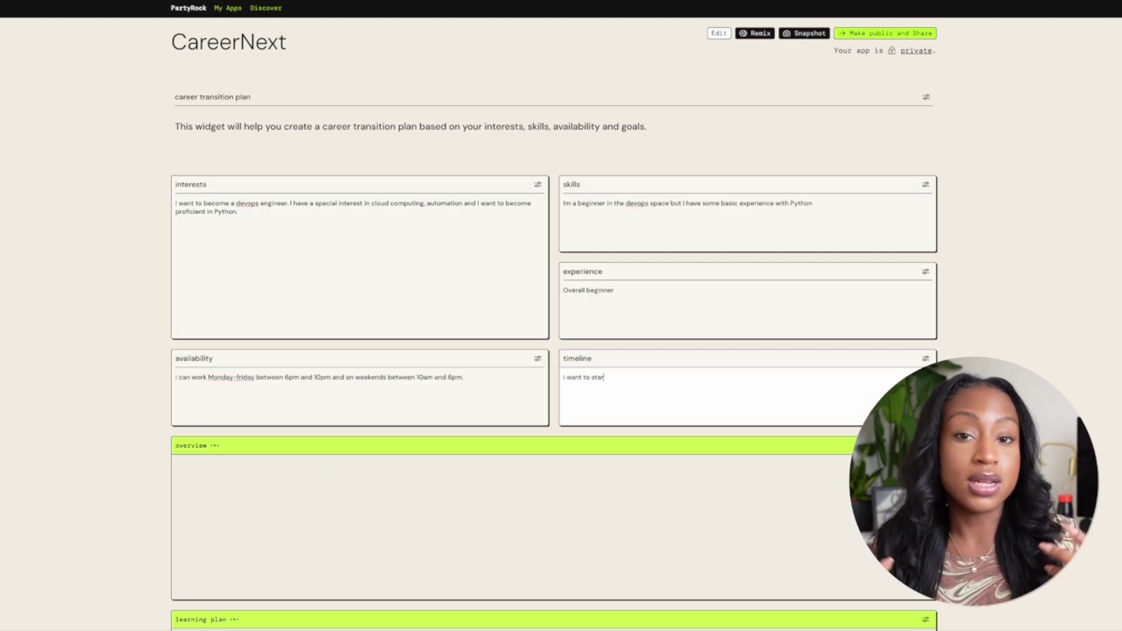
{"action": "type", "text": "t applying for jr "}
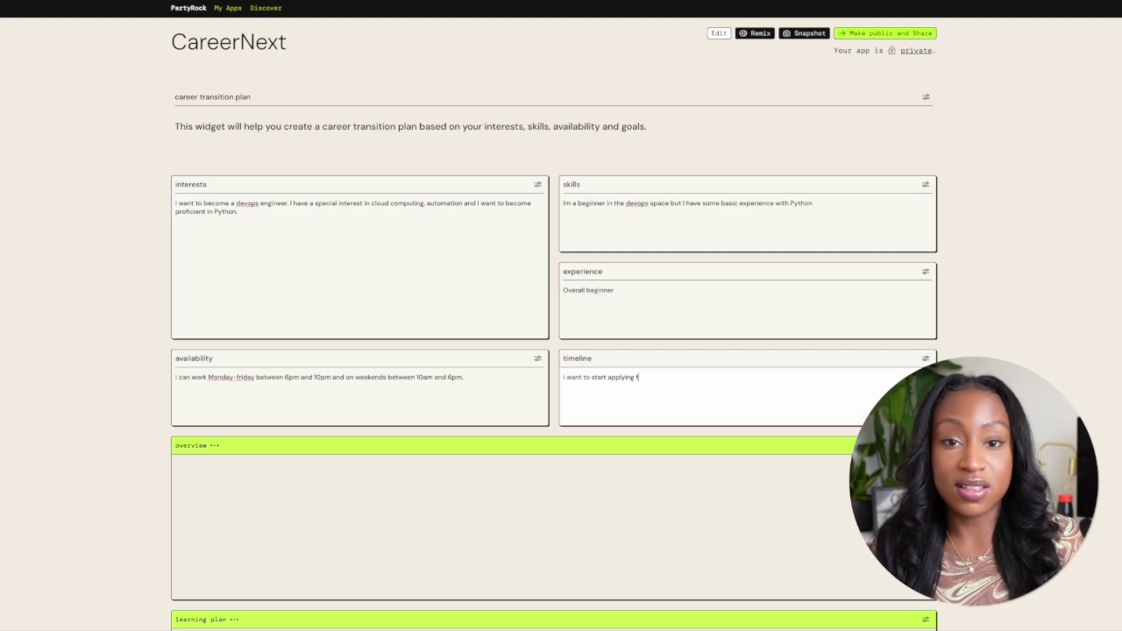
{"action": "type", "text": "devops roles by"}
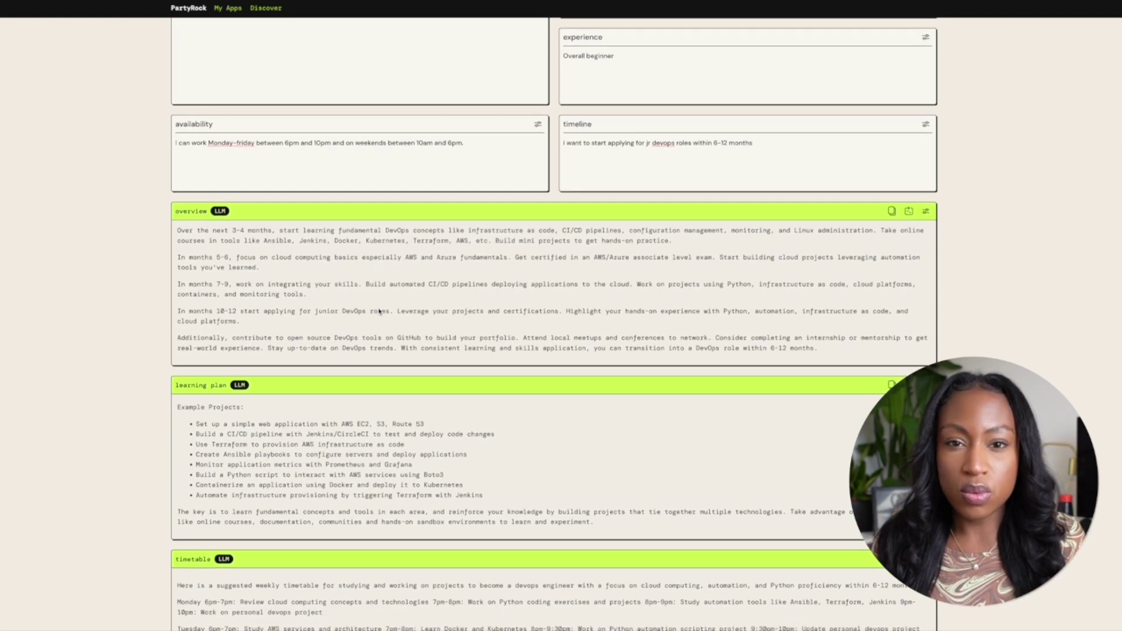
- Retry the failed certificates widget so resources, certificates and social media outputs fill in
{"action": "scroll", "coordinate": [379, 312], "scroll_direction": "down", "scroll_amount": 4}
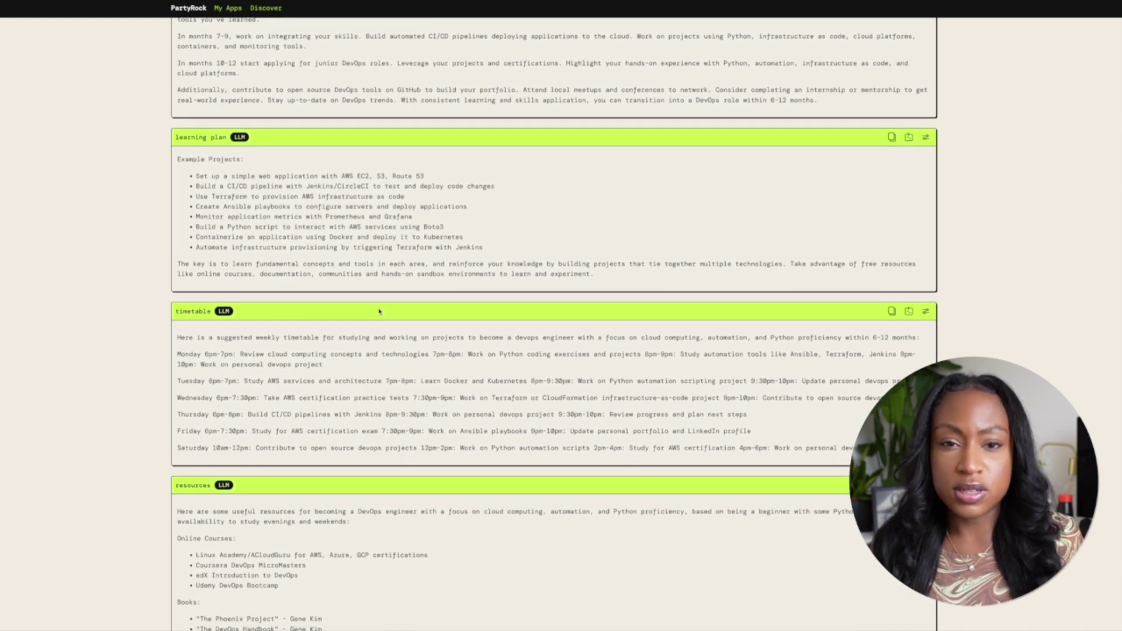
{"action": "scroll", "coordinate": [378, 311], "scroll_direction": "down", "scroll_amount": 1}
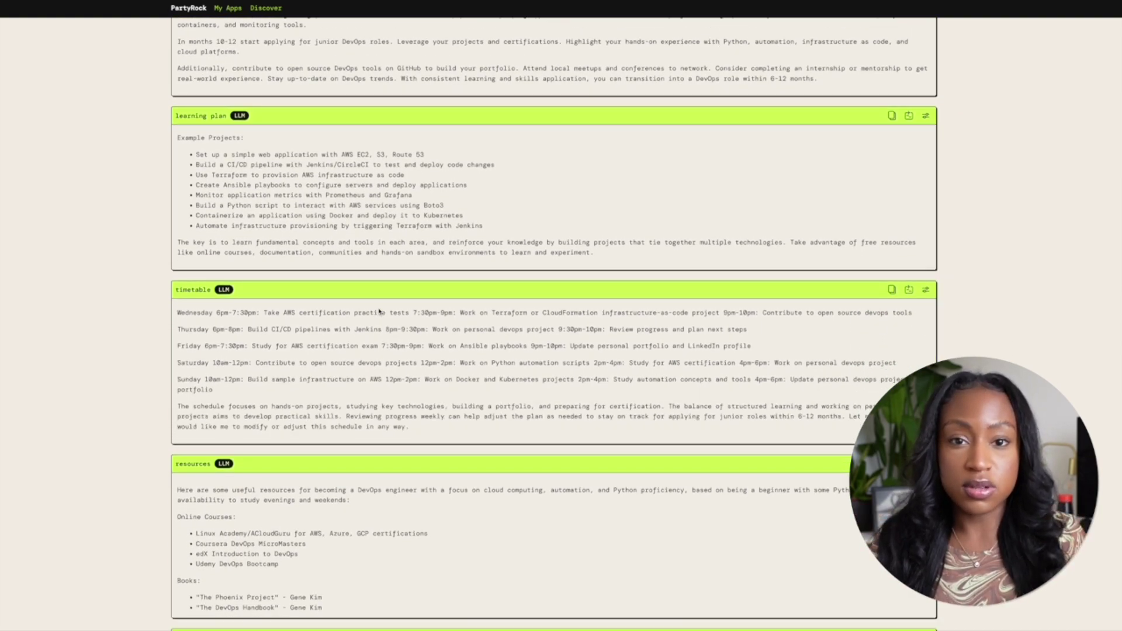
{"action": "left_click", "coordinate": [326, 623]}
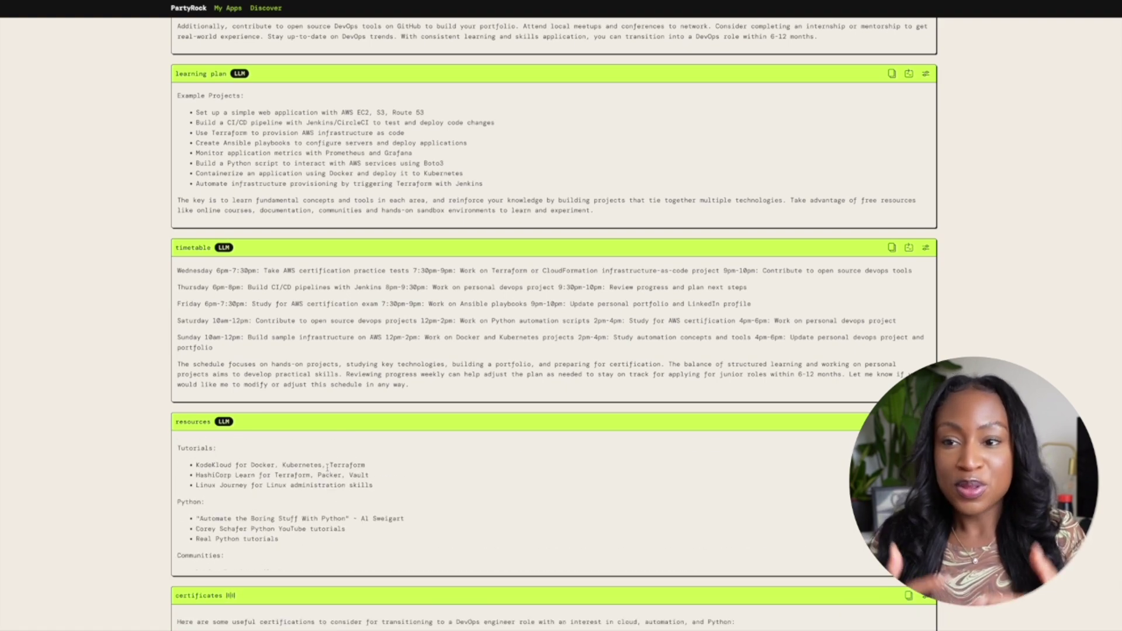
{"action": "scroll", "coordinate": [327, 471], "scroll_direction": "down", "scroll_amount": 3}
{"action": "scroll", "coordinate": [327, 466], "scroll_direction": "down", "scroll_amount": 2}
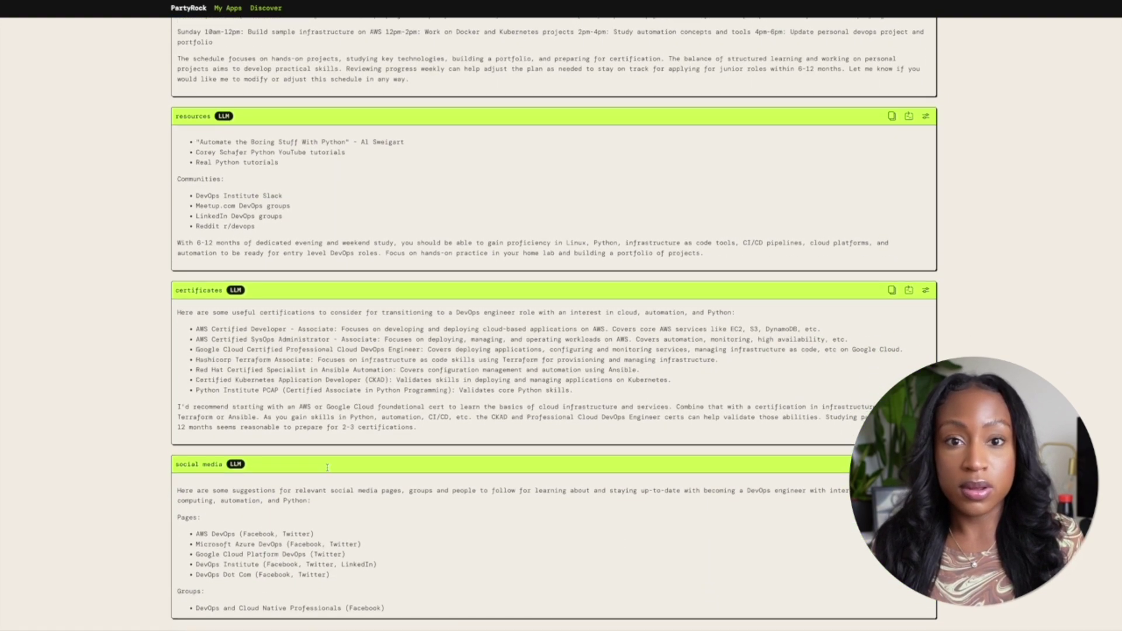
{"action": "scroll", "coordinate": [327, 466], "scroll_direction": "up", "scroll_amount": 6}
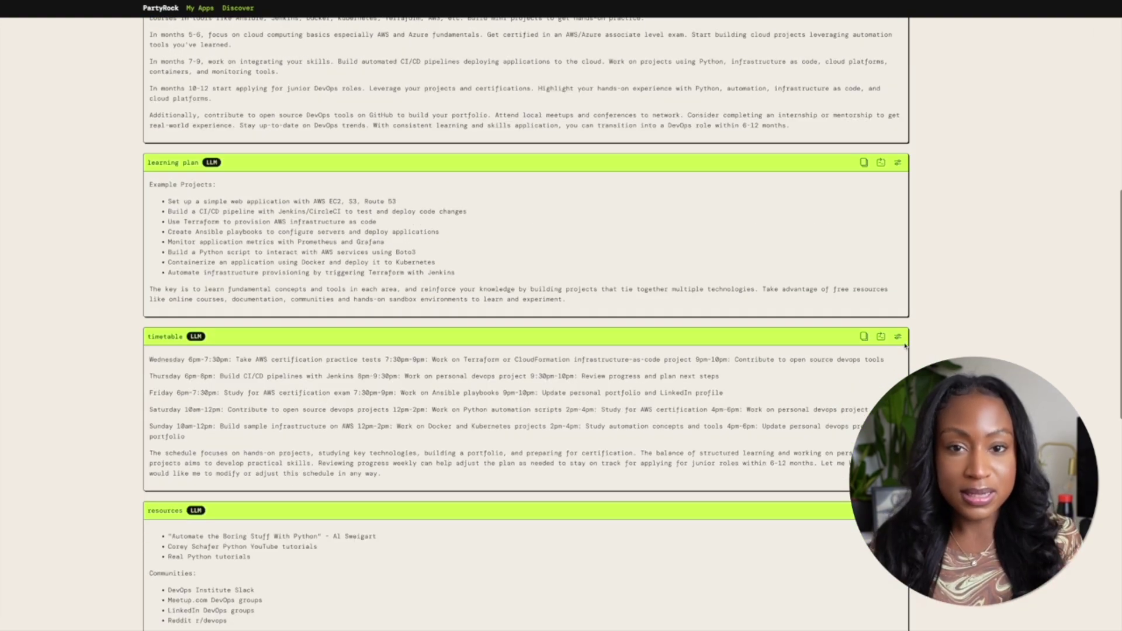
- Retitle the timetable widget 'Timetable' and list the models it can use
{"action": "left_click", "coordinate": [898, 337]}
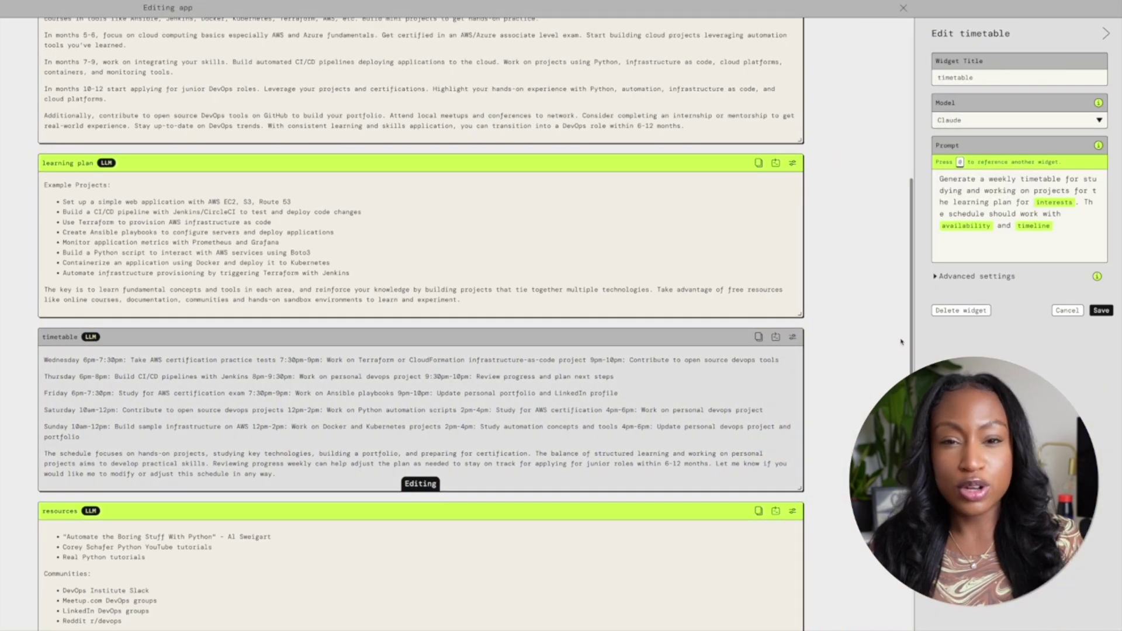
{"action": "double_click", "coordinate": [952, 78]}
{"action": "type", "text": "Ti"}
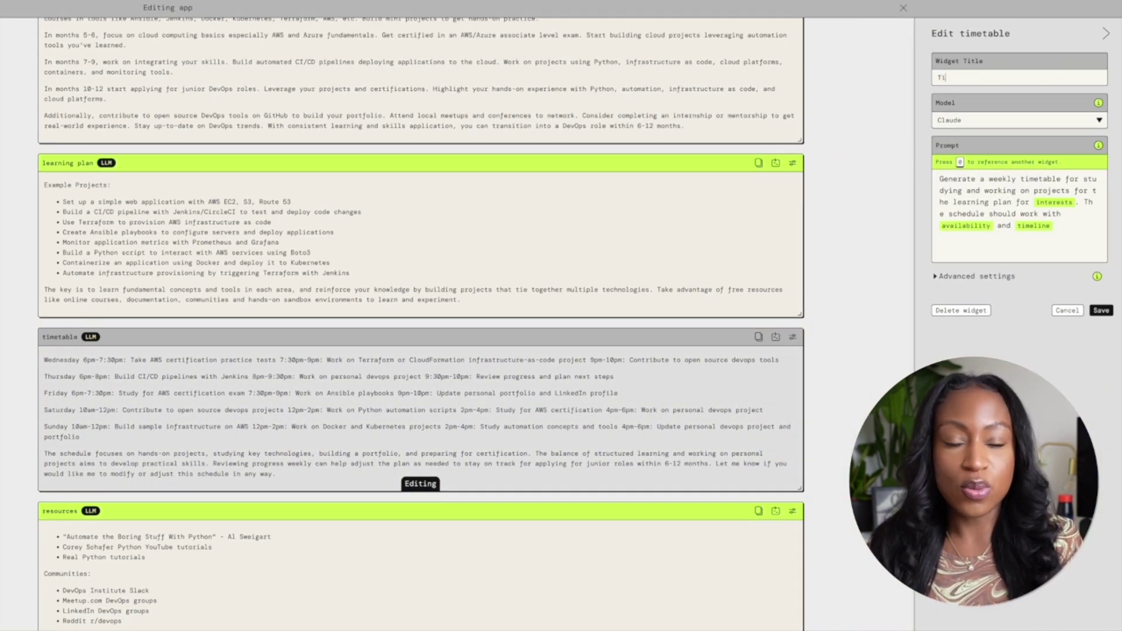
{"action": "type", "text": "metab"}
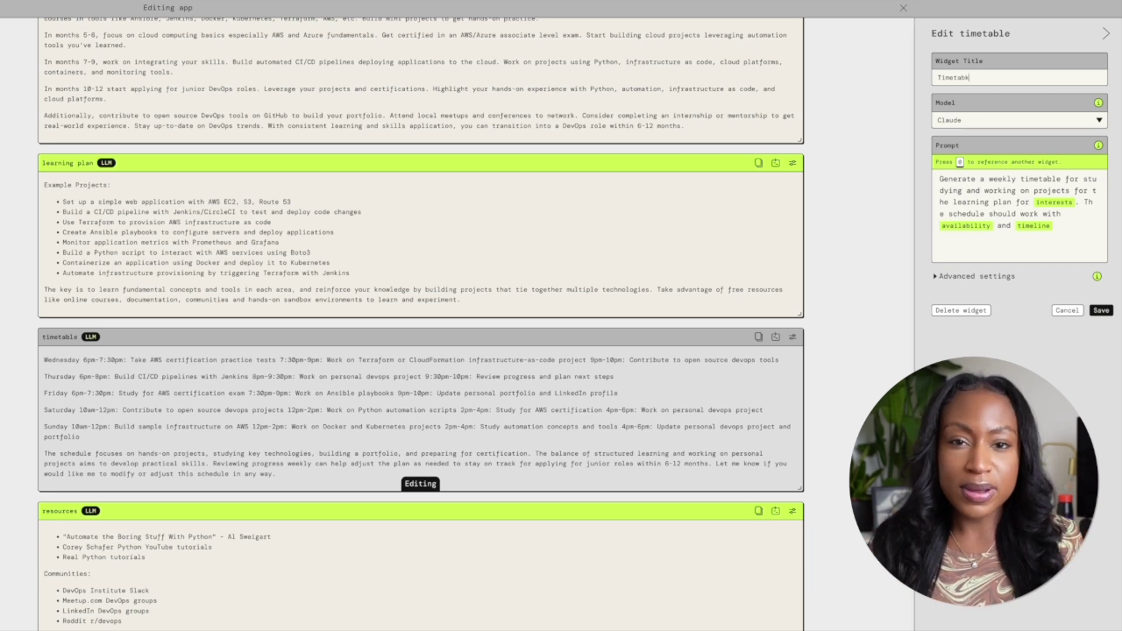
{"action": "type", "text": "le"}
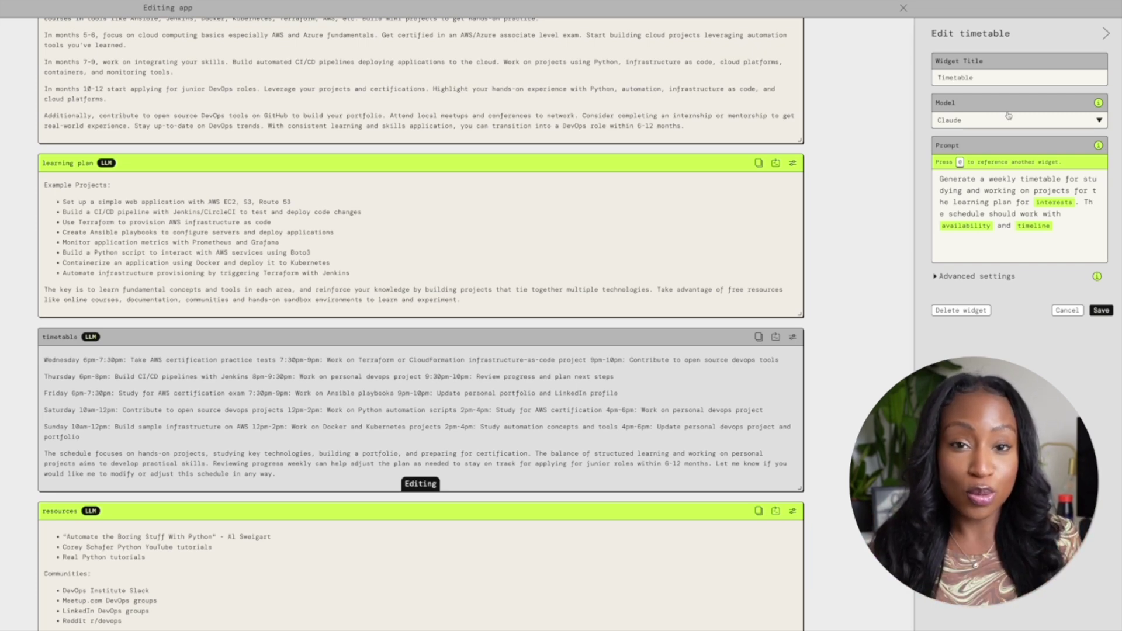
{"action": "left_click", "coordinate": [1016, 123]}
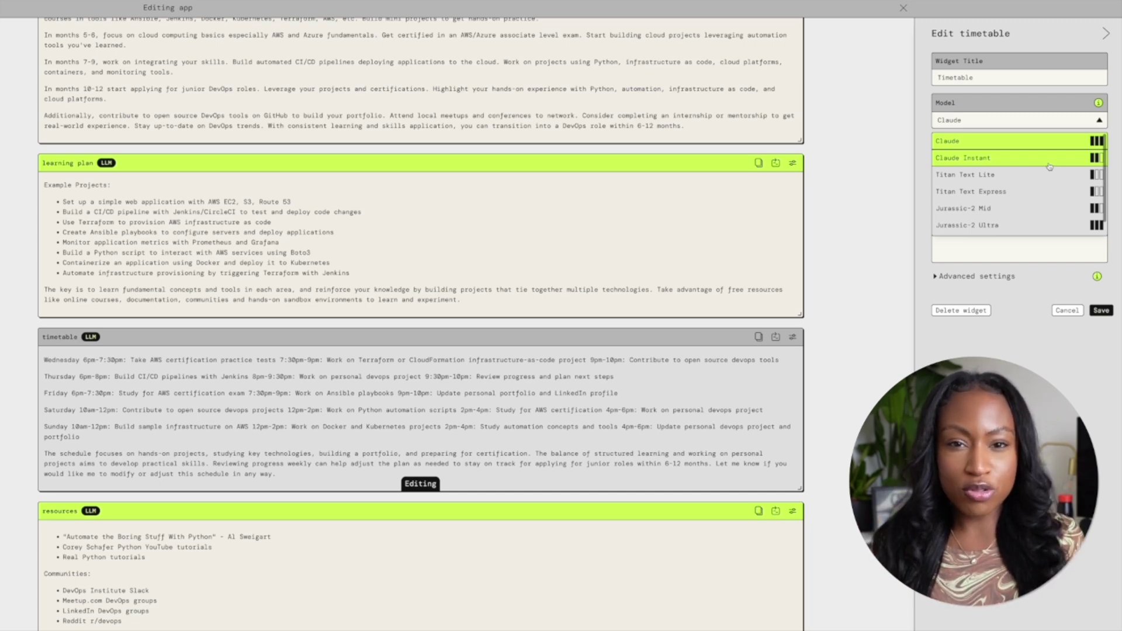
- Reword the timetable prompt from weekly to a timetable for the study period, keeping Claude
{"action": "scroll", "coordinate": [1049, 167], "scroll_direction": "down", "scroll_amount": 1}
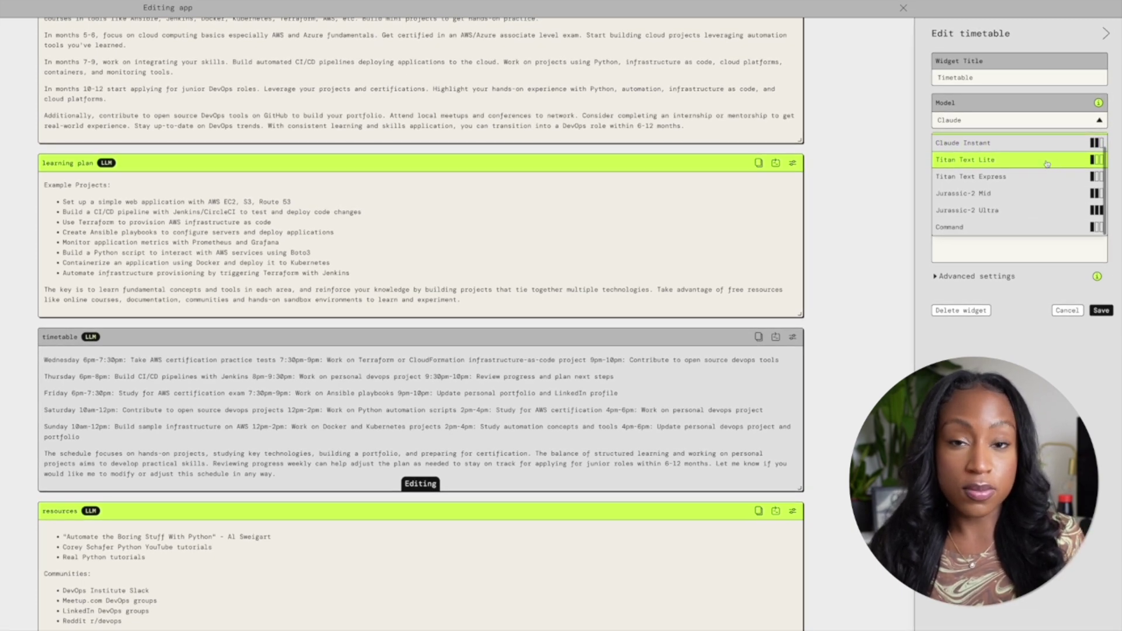
{"action": "left_click", "coordinate": [1098, 104]}
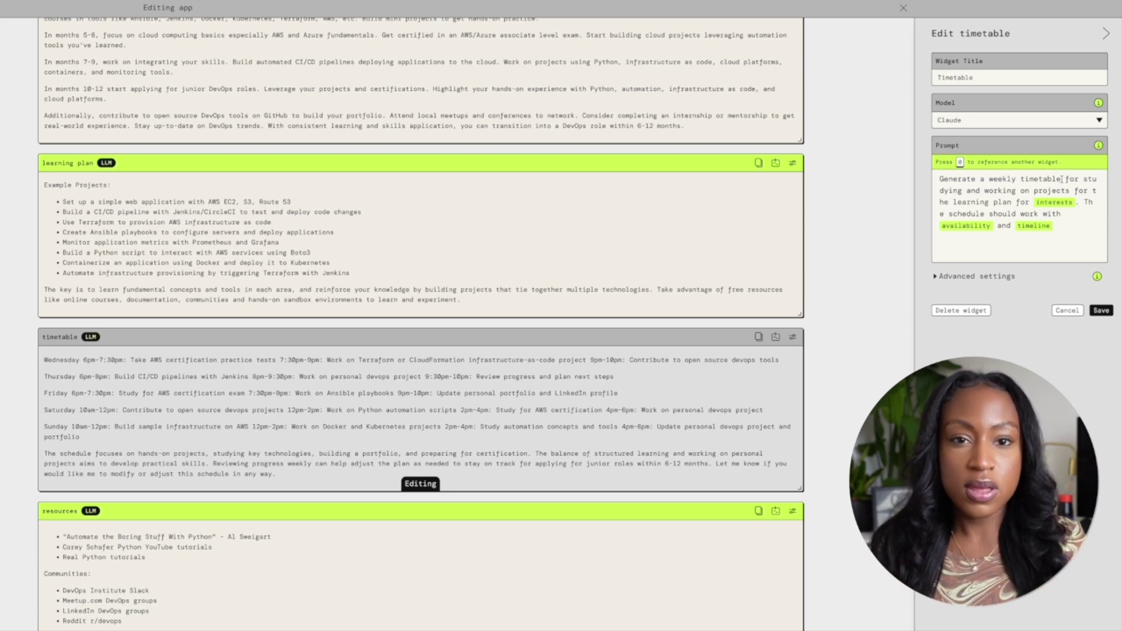
{"action": "double_click", "coordinate": [1002, 181]}
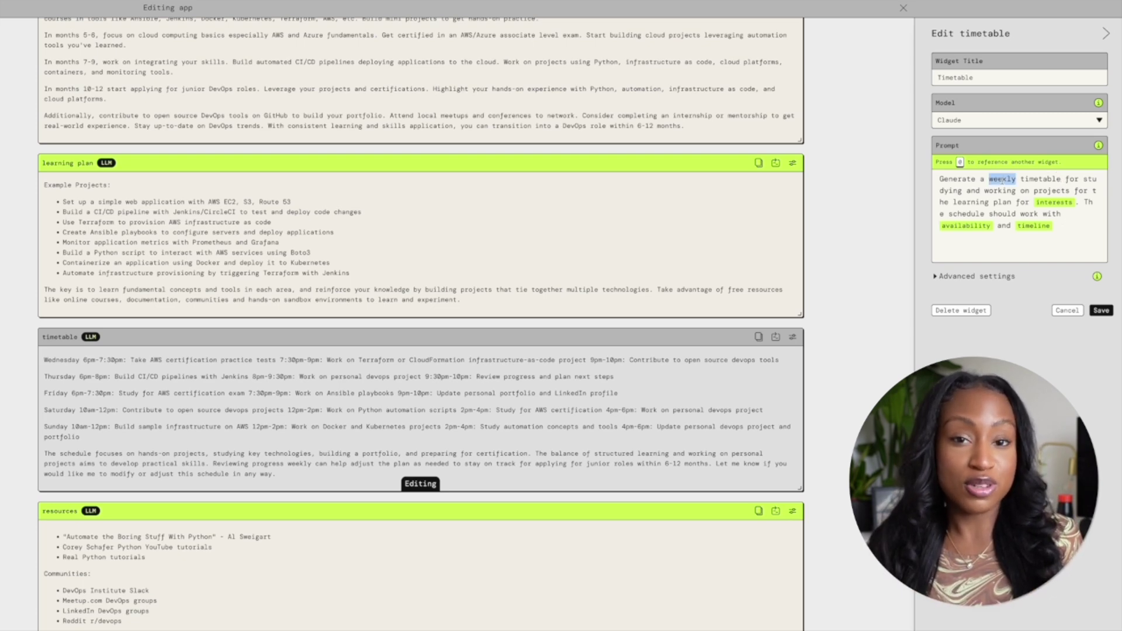
{"action": "key", "text": "BackSpace"}
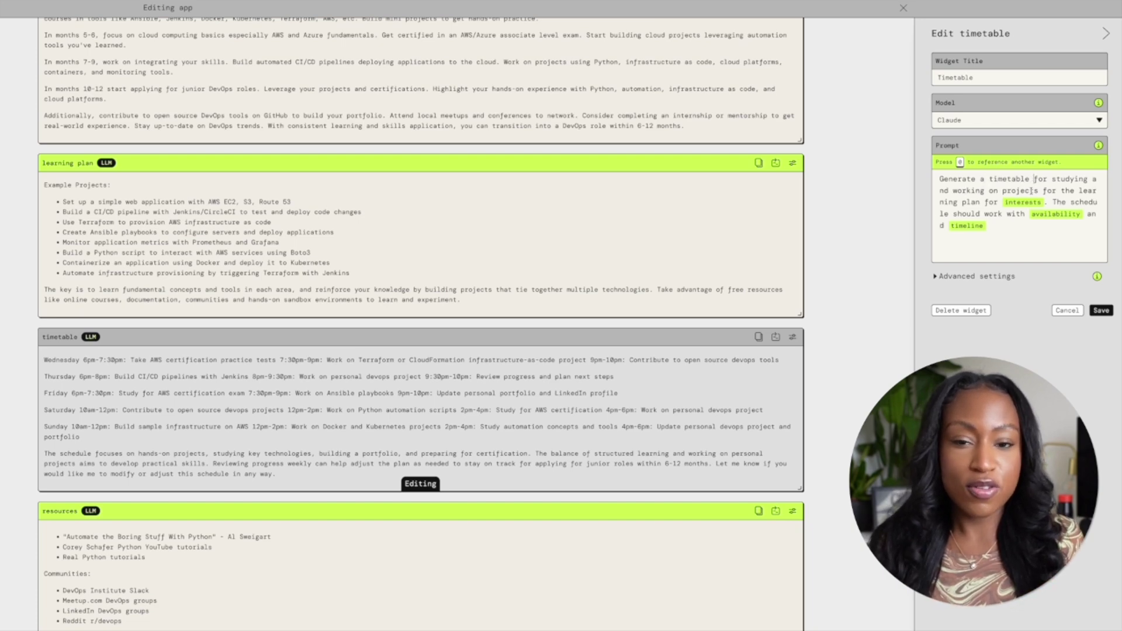
{"action": "type", "text": "the for "}
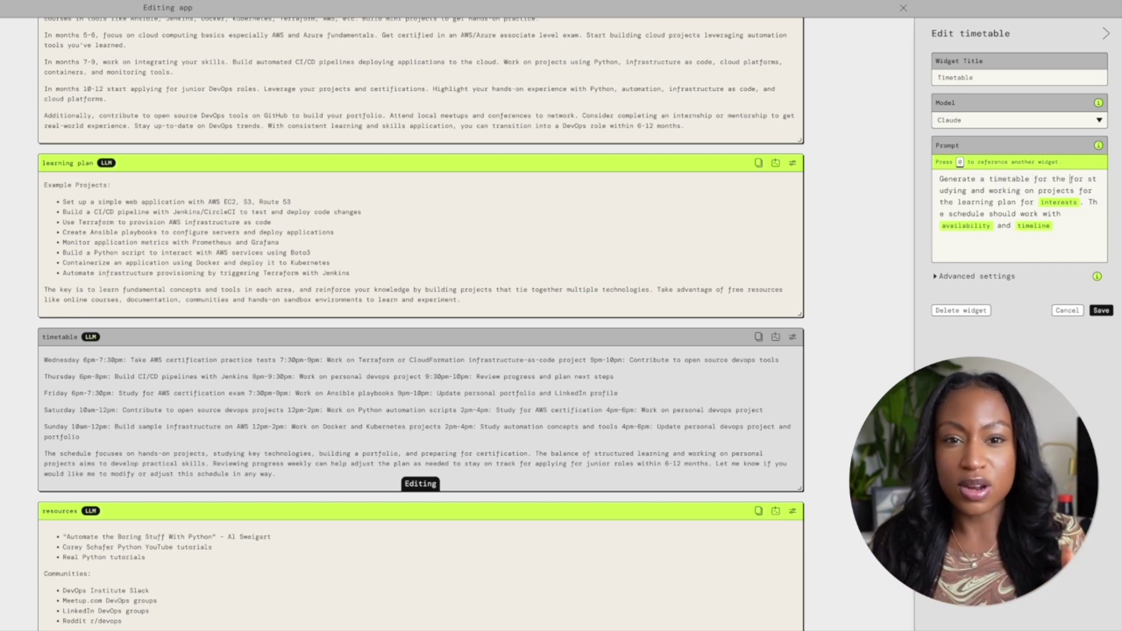
{"action": "type", "text": "study per"}
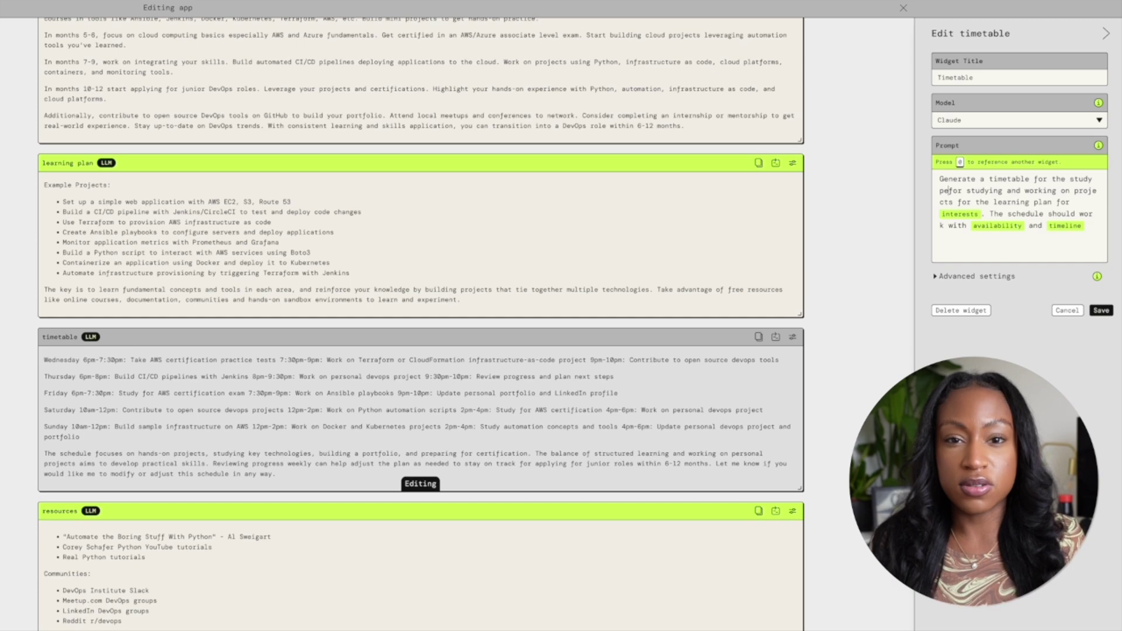
{"action": "type", "text": "iod"}
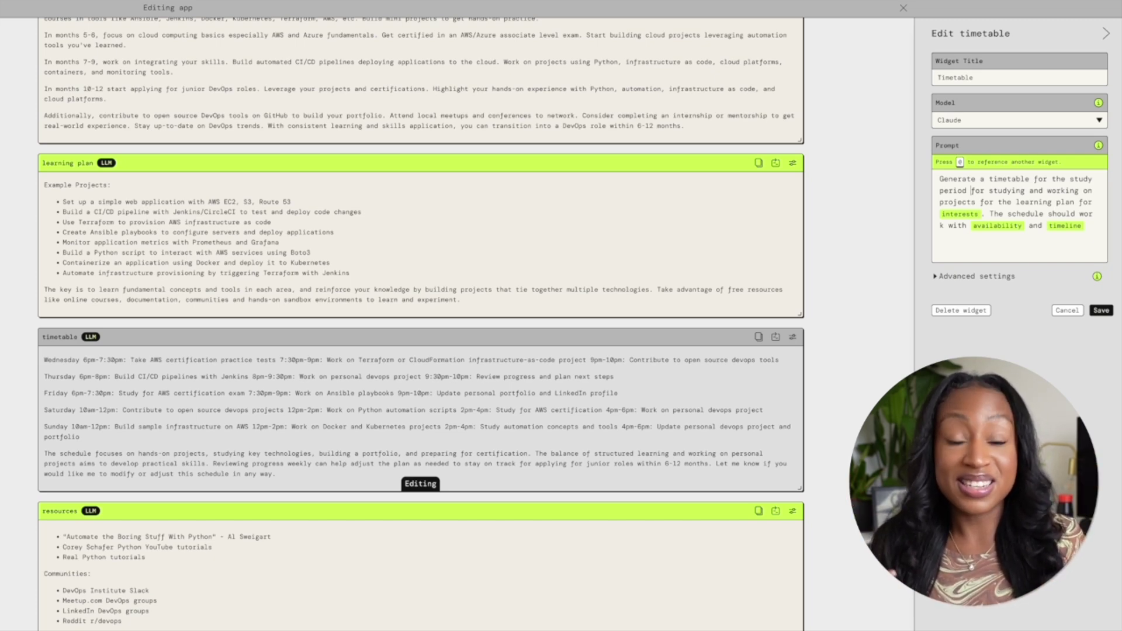
- Expand the timetable widget's advanced settings, leaving Temperature at 0, and check their info tooltip
{"action": "left_click", "coordinate": [940, 277]}
{"action": "mouse_move", "coordinate": [943, 314]}
{"action": "left_mouse_down"}
{"action": "mouse_move", "coordinate": [1099, 318]}
{"action": "mouse_move", "coordinate": [931, 317]}
{"action": "mouse_move", "coordinate": [1079, 318]}
{"action": "mouse_move", "coordinate": [943, 318]}
{"action": "left_mouse_up"}
{"action": "mouse_move", "coordinate": [1097, 278]}
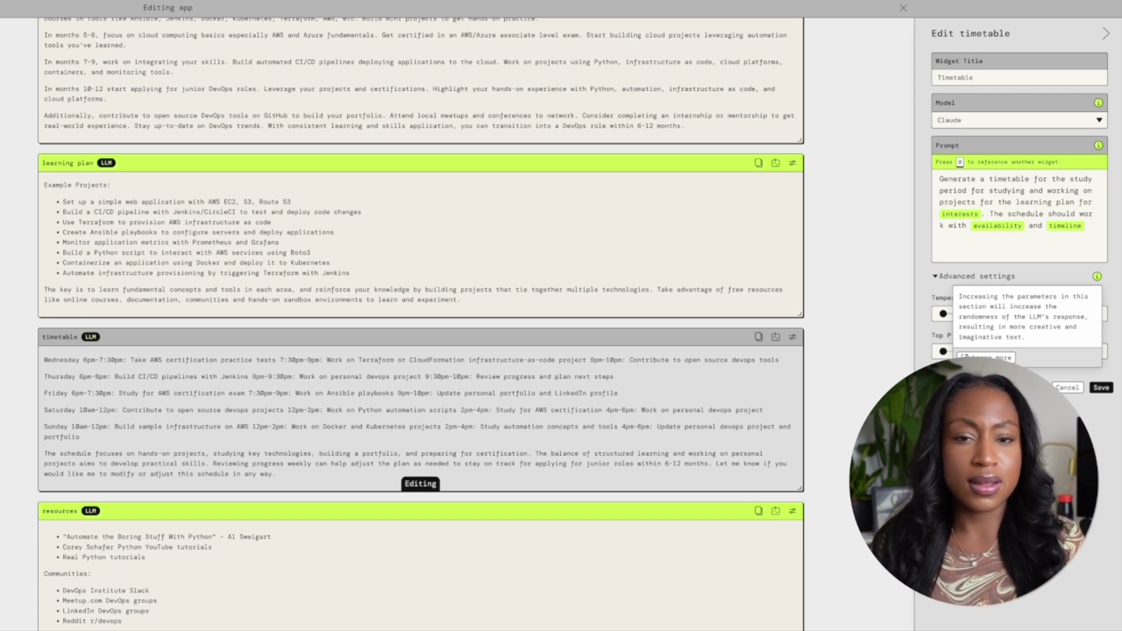
{"action": "left_click", "coordinate": [1097, 280]}
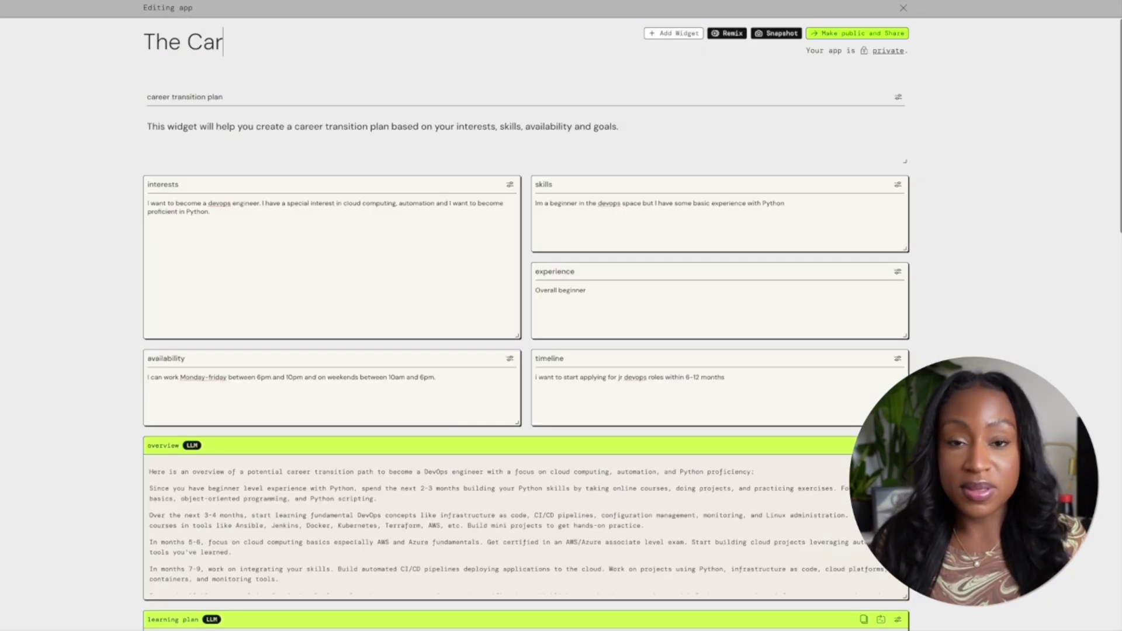
- Title the app 'The Career Planner', regroup experience and timeline widgets, and add 'Please give details' hint
{"action": "type", "text": "eer Planner"}
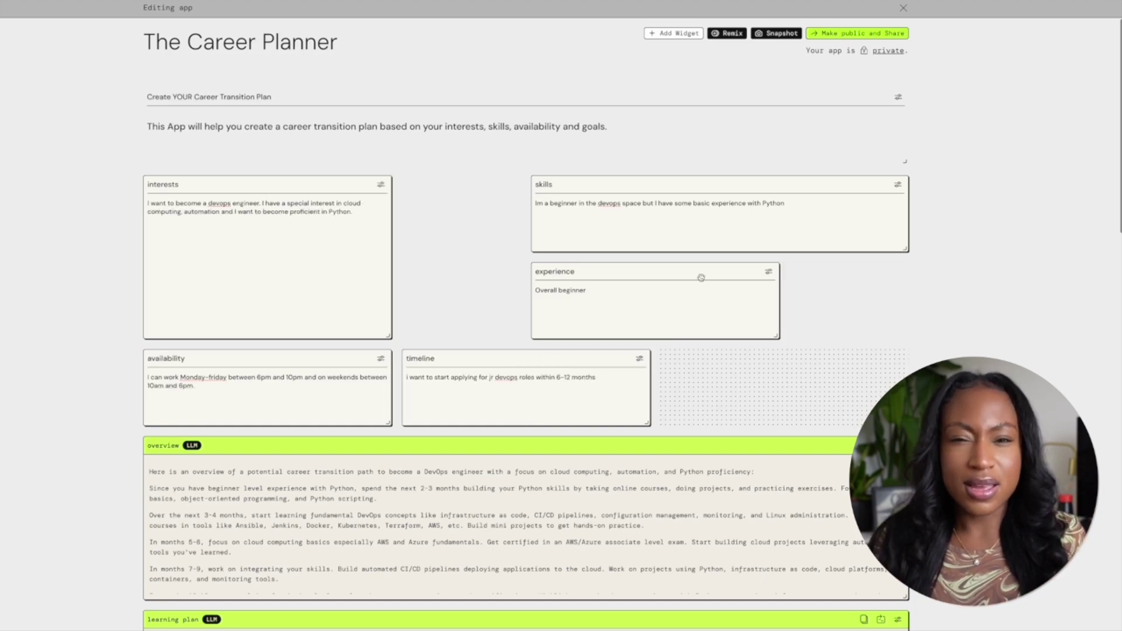
{"action": "left_click_drag", "start_coordinate": [776, 336], "coordinate": [733, 336]}
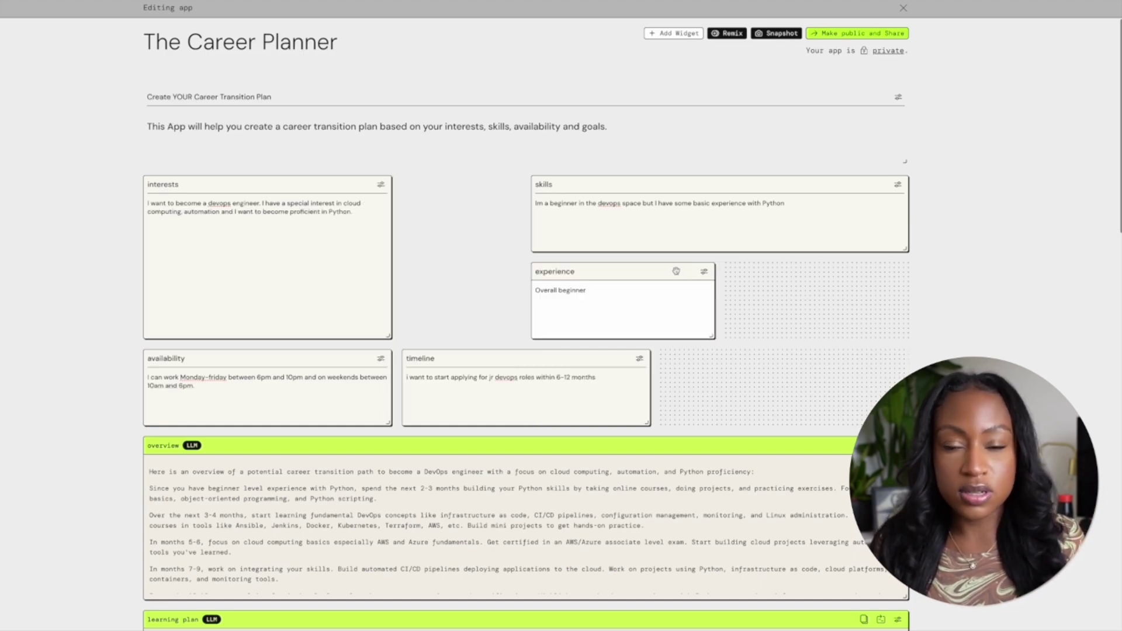
{"action": "left_click_drag", "start_coordinate": [676, 271], "coordinate": [736, 328]}
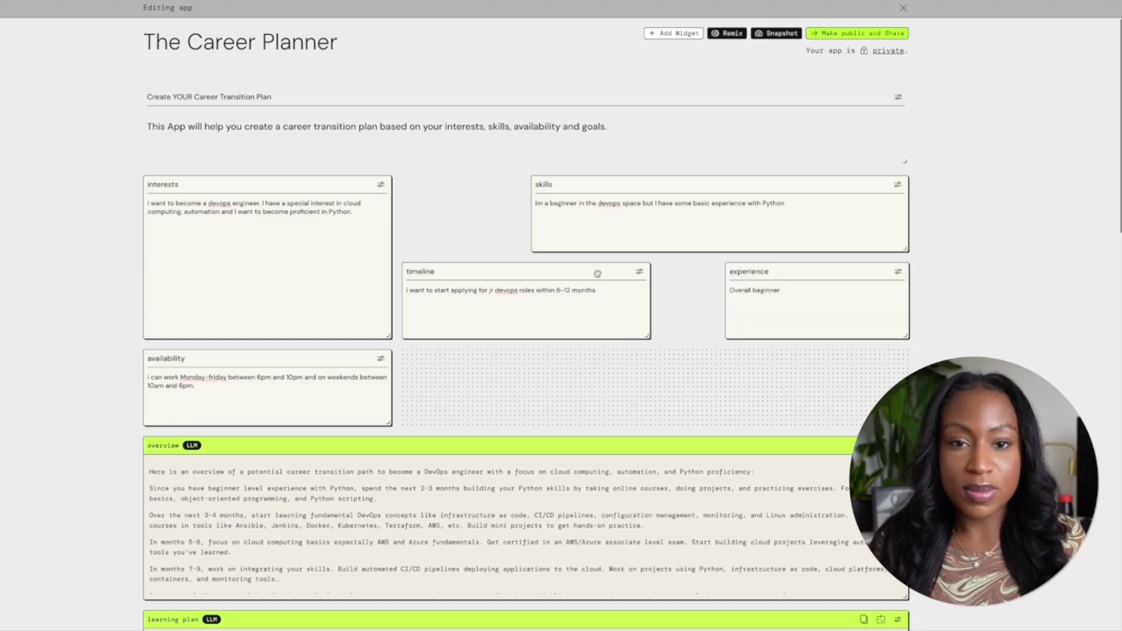
{"action": "left_click_drag", "start_coordinate": [597, 274], "coordinate": [596, 342]}
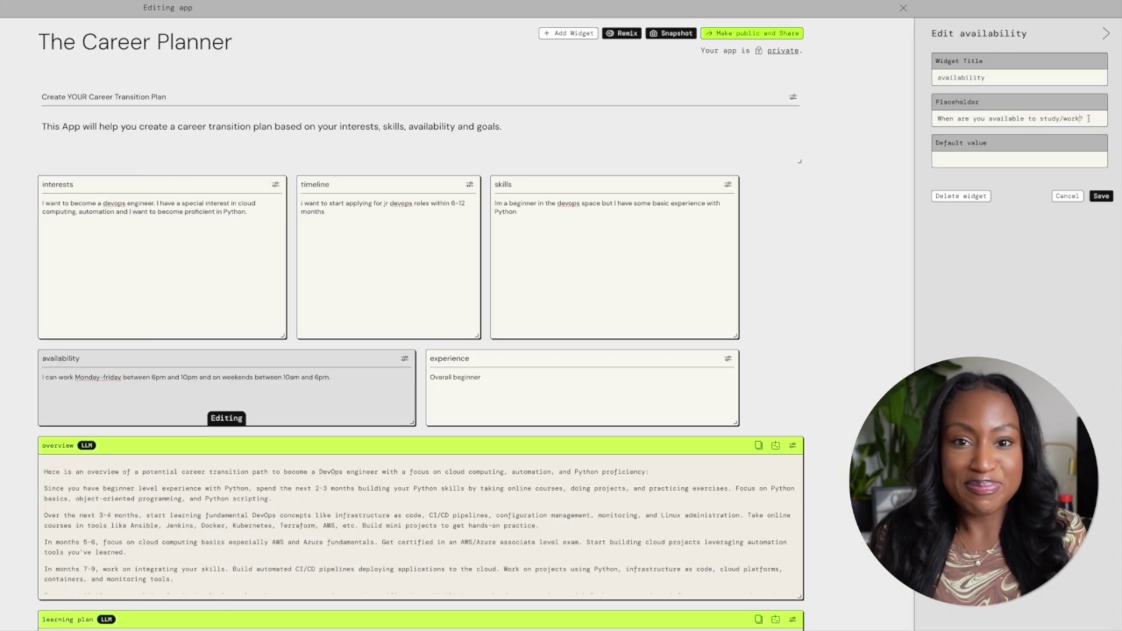
{"action": "type", "text": "ase give d"}
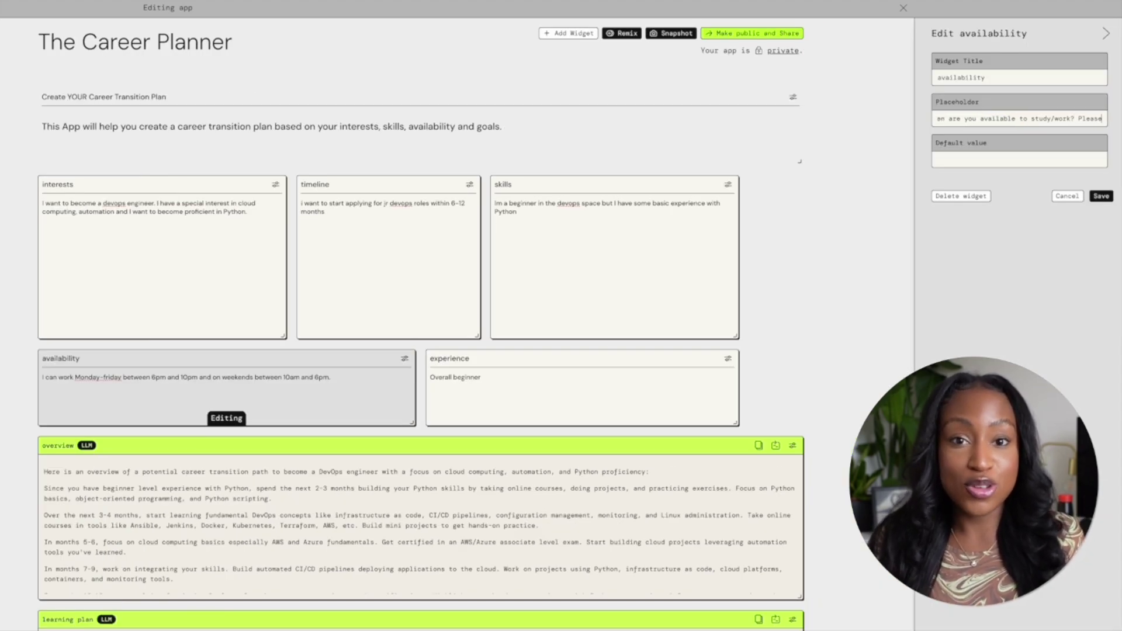
{"action": "type", "text": "etails"}
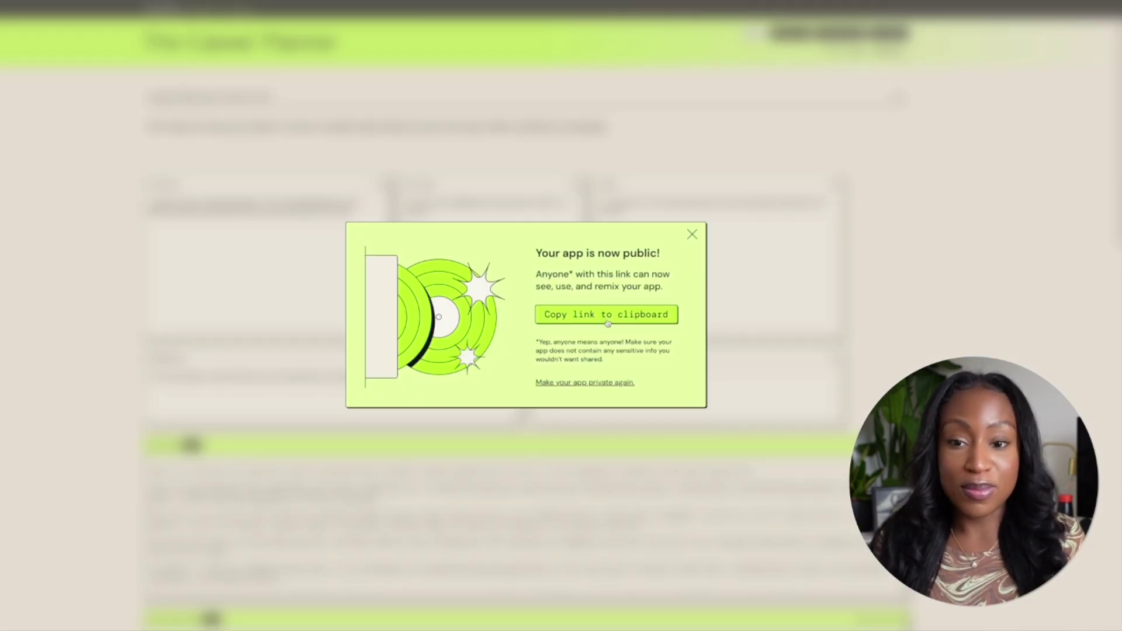
- Copy the public app's share link to the clipboard
{"action": "left_click", "coordinate": [608, 323]}
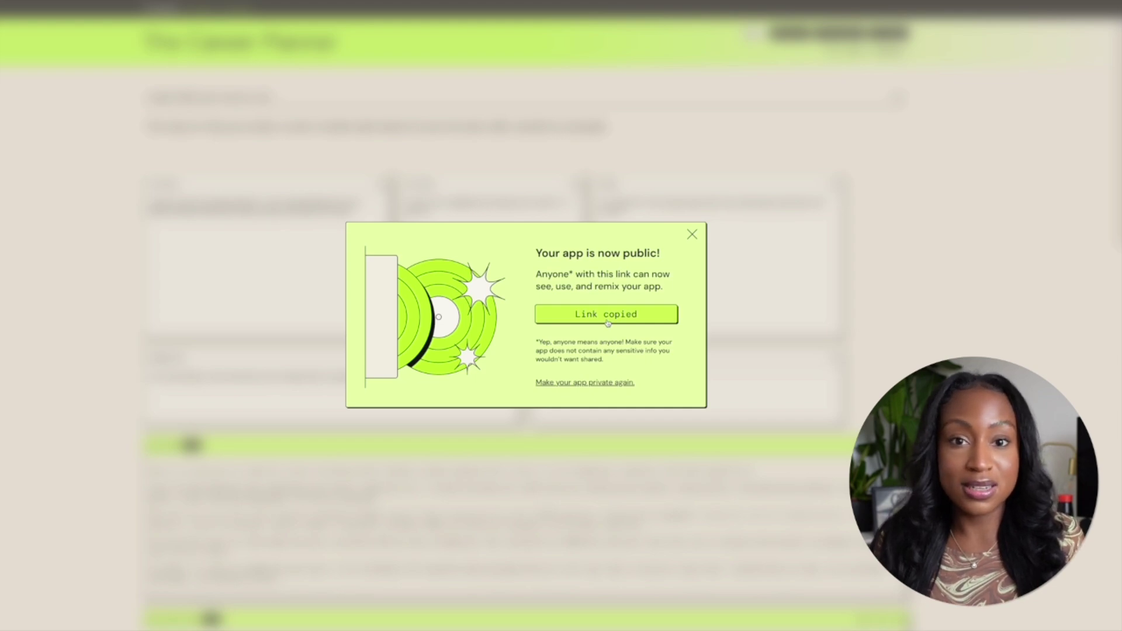